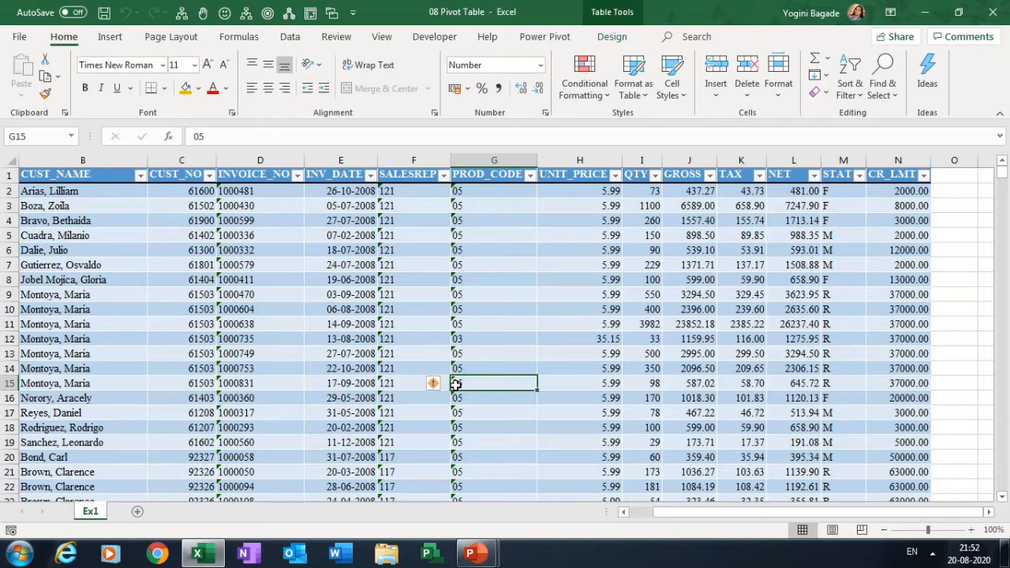
Create a PivotTable from Table1 on a new worksheet
key(Left)
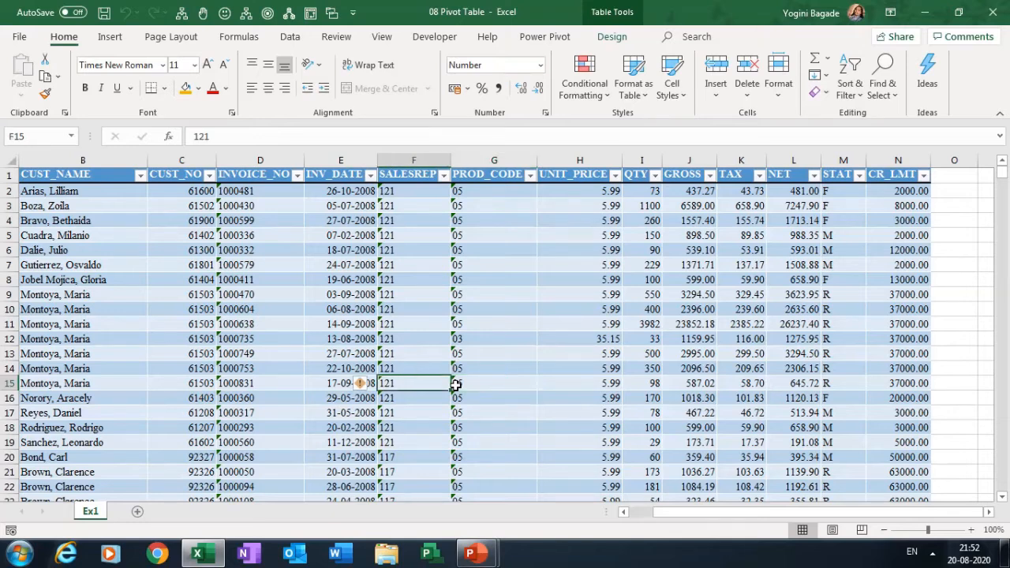
key(Home)
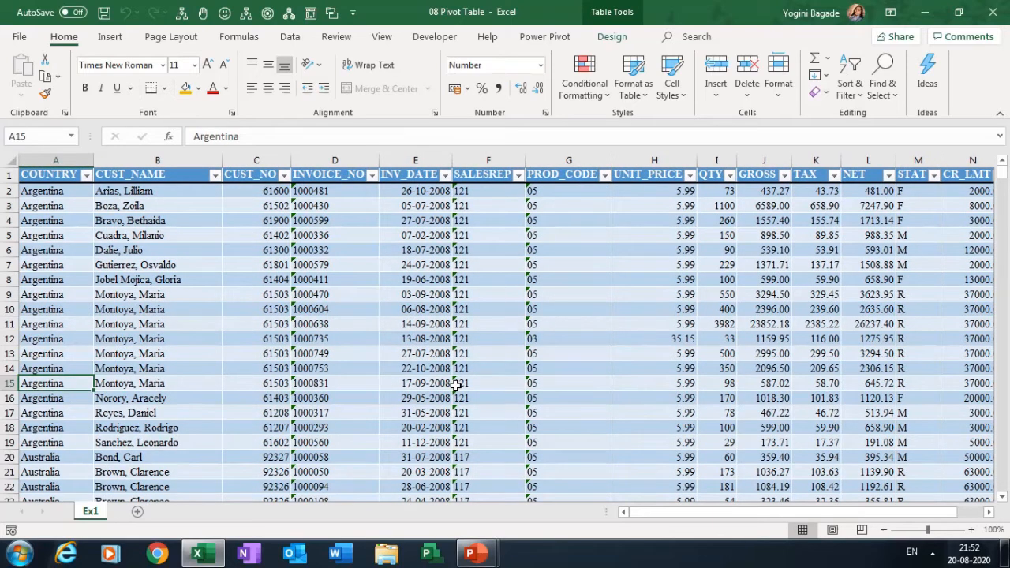
click(114, 37)
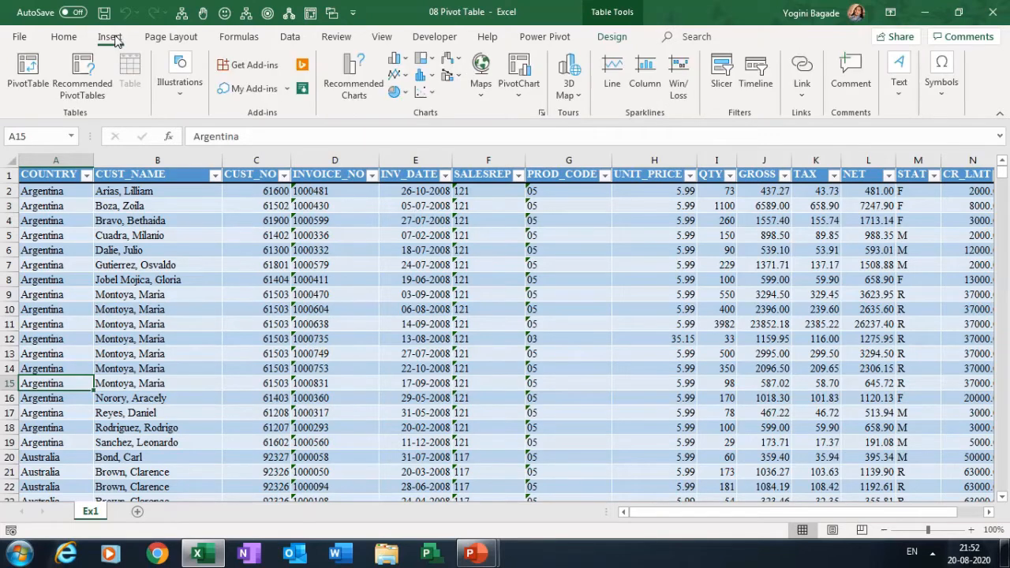
click(28, 87)
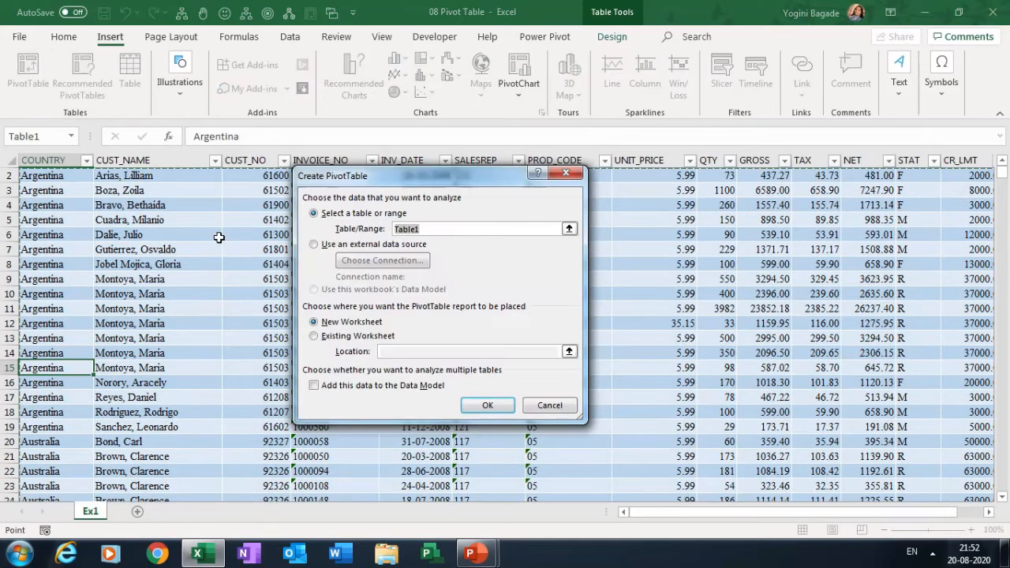
click(489, 406)
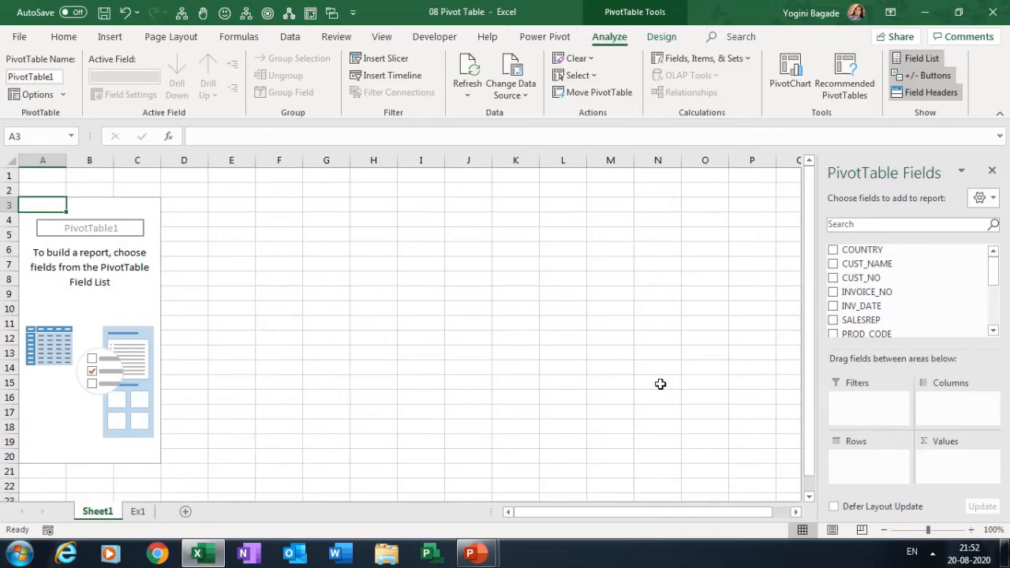
Add COUNTRY to the PivotTable's rows and QTY to its values
drag(863, 250, 866, 470)
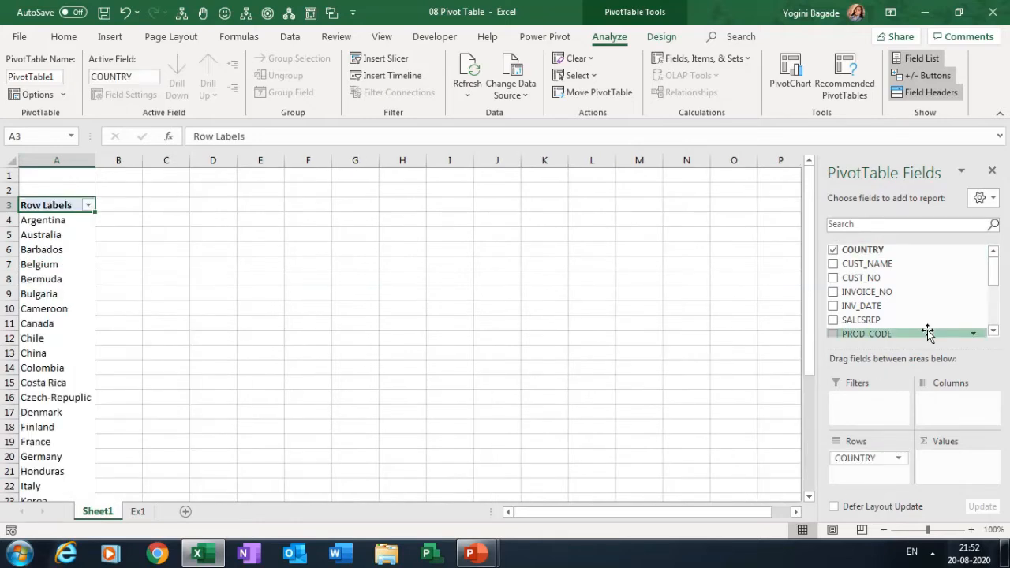
click(992, 331)
click(993, 330)
click(992, 330)
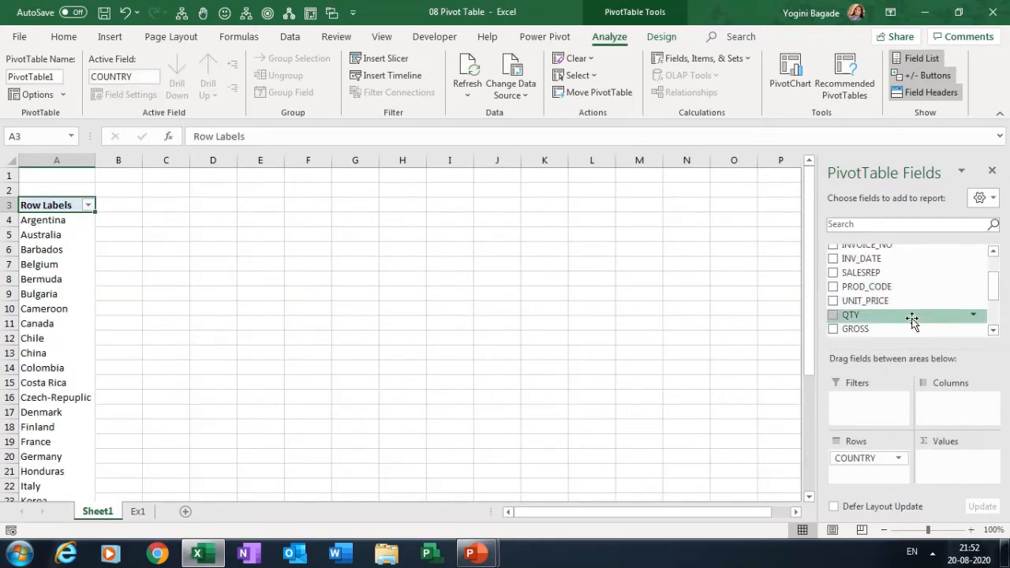
drag(912, 318, 957, 470)
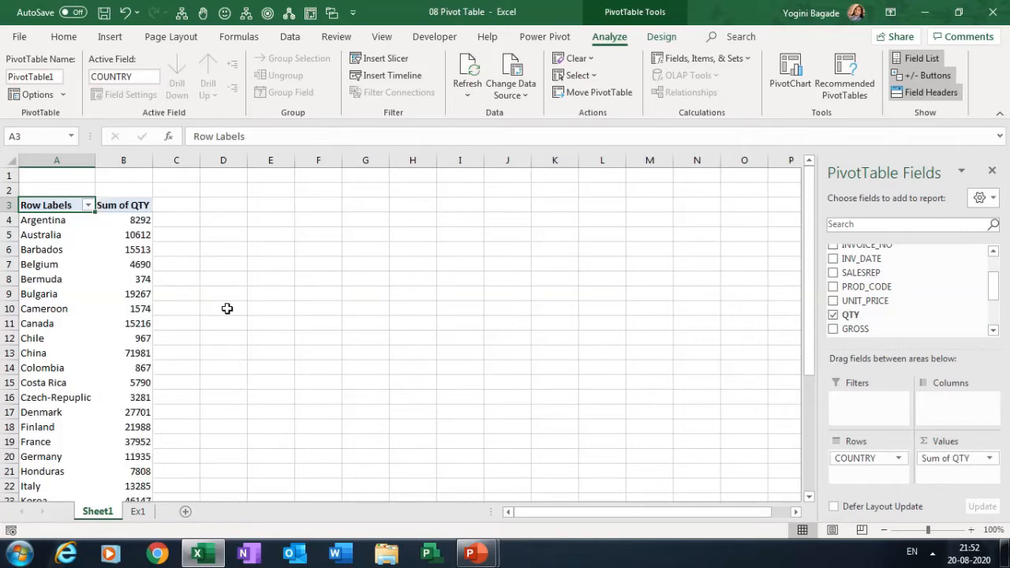
Summarize the QTY values in the PivotTable by average instead of sum
click(135, 215)
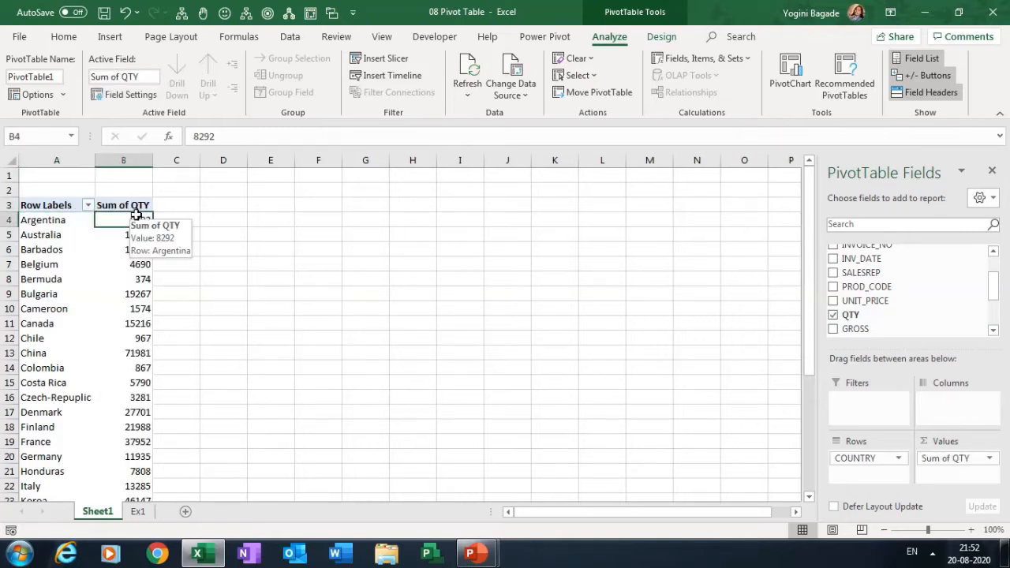
right_click(150, 222)
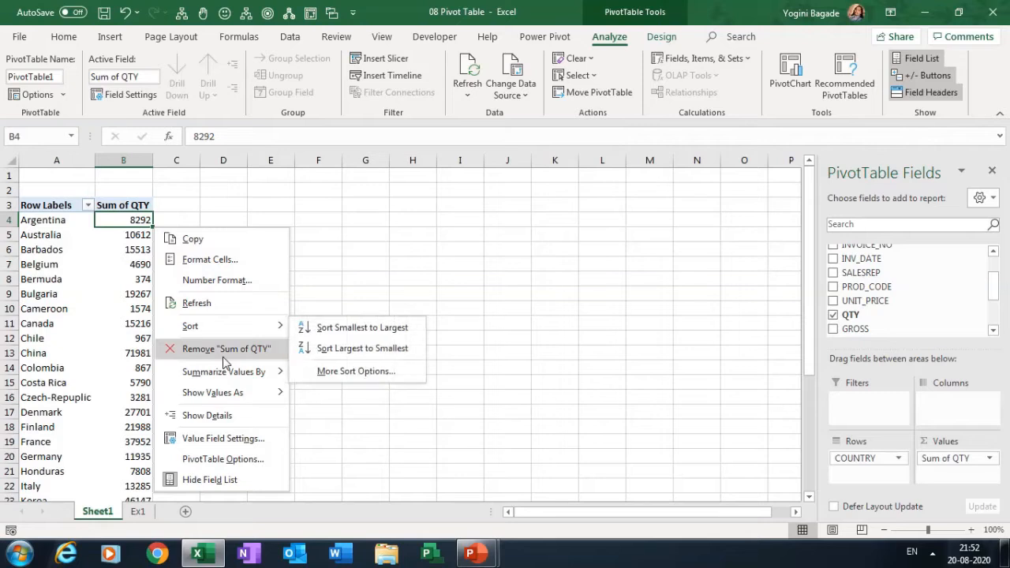
mouse_move(229, 372)
click(320, 415)
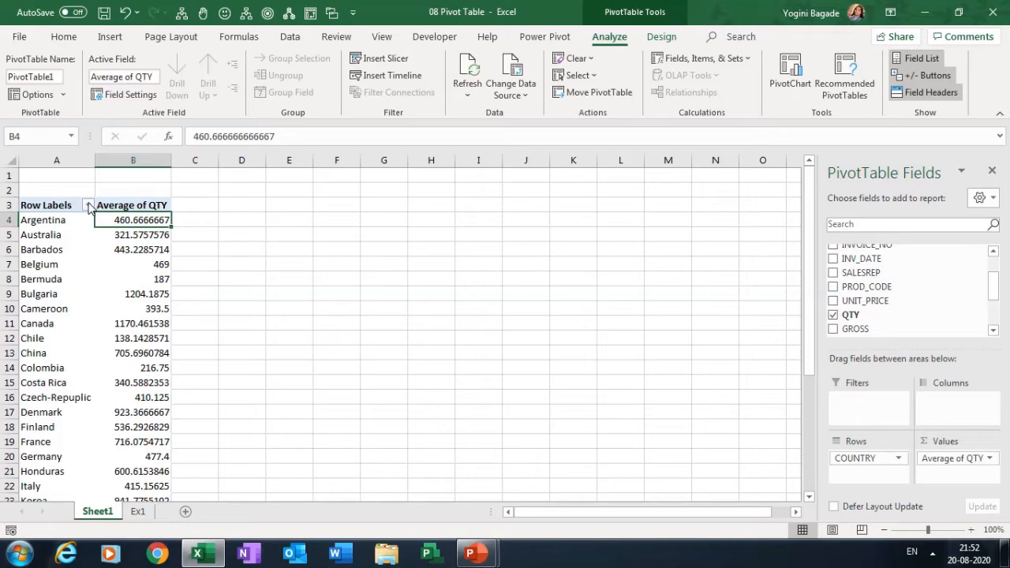
Filter the country row labels to the top 10 items by Average of QTY
click(88, 205)
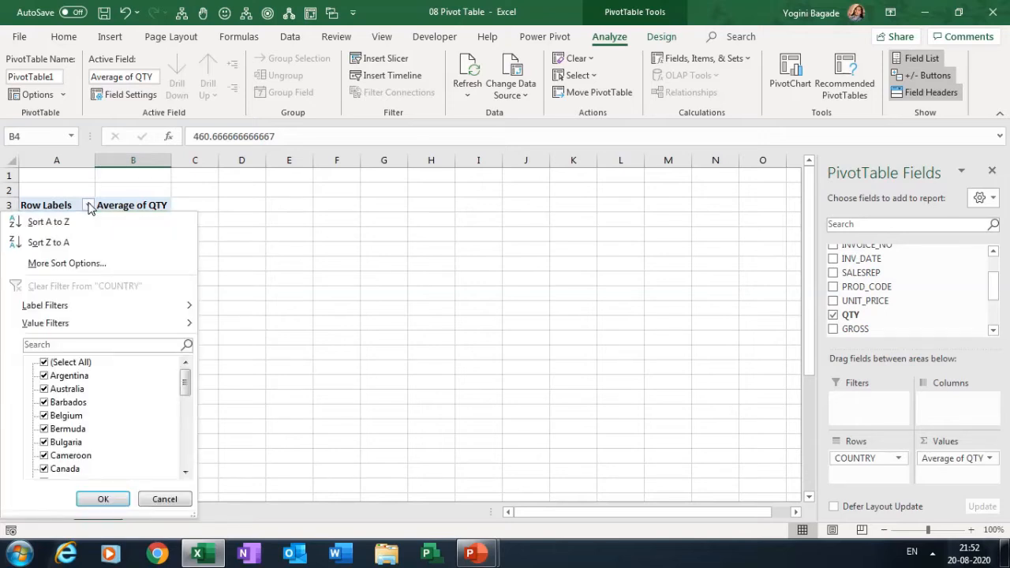
mouse_move(104, 318)
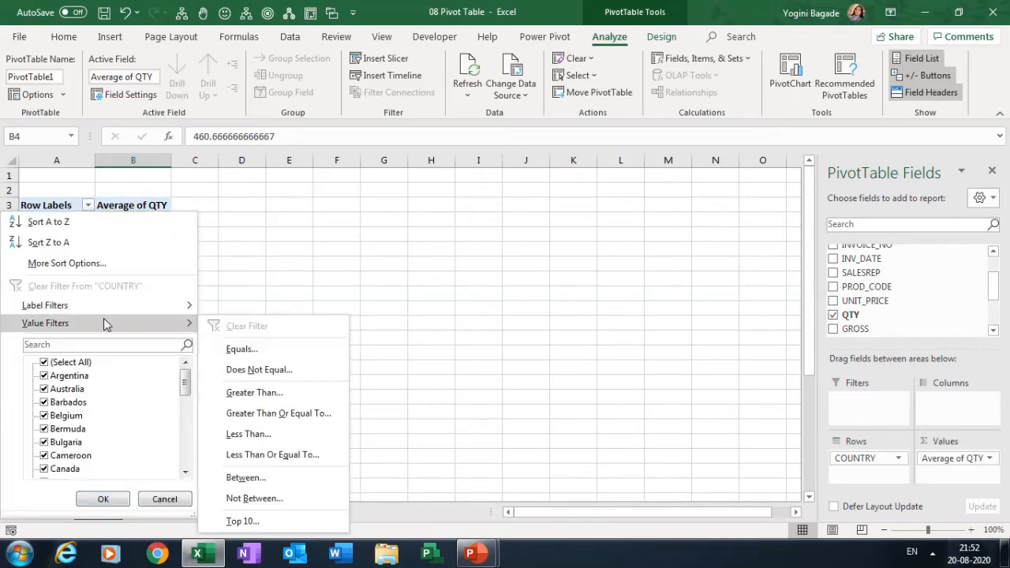
click(226, 520)
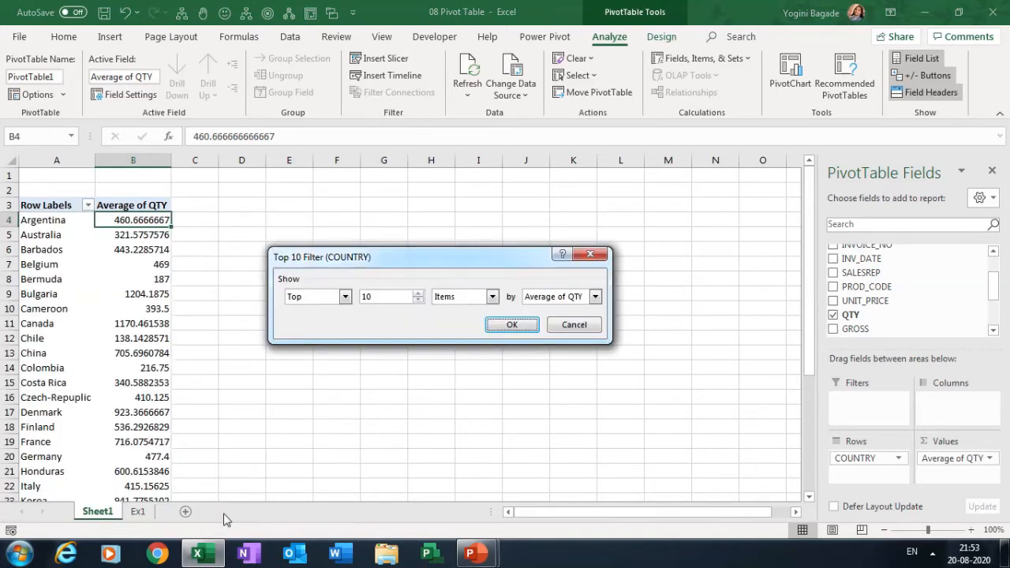
key(Return)
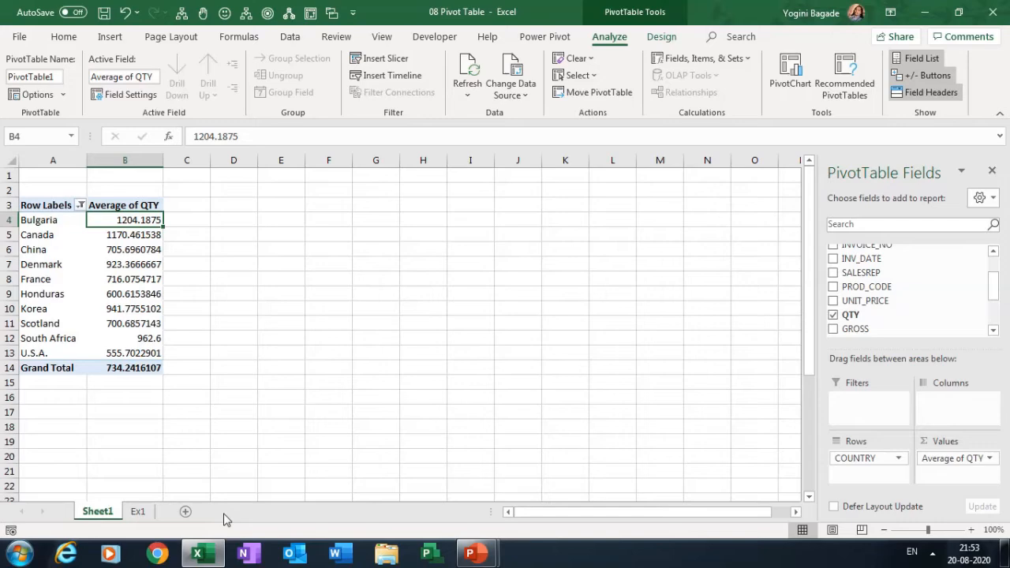
Create a second PivotTable from the Ex1 sheet's Table1 data on another new worksheet
click(138, 512)
click(181, 312)
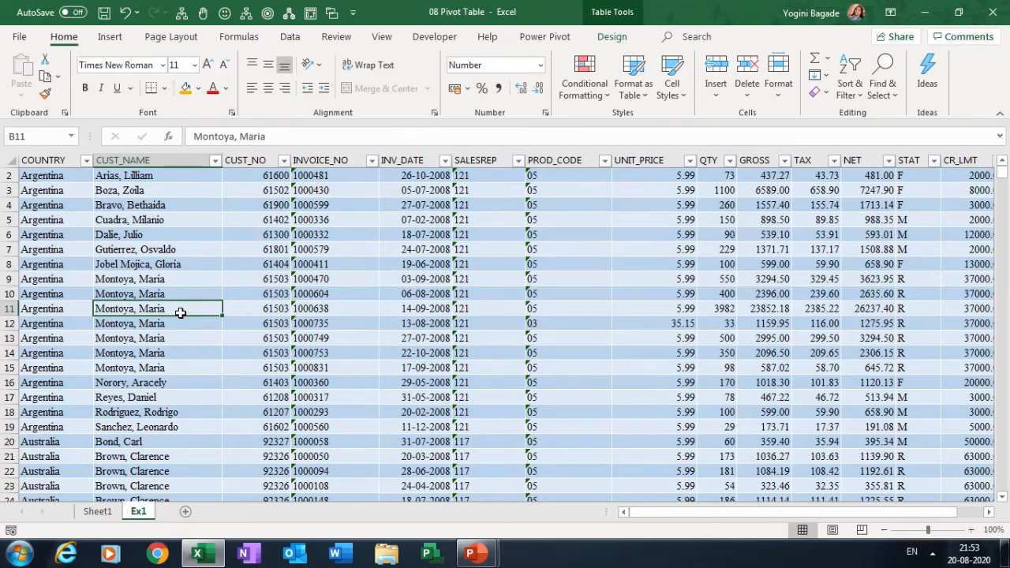
click(111, 37)
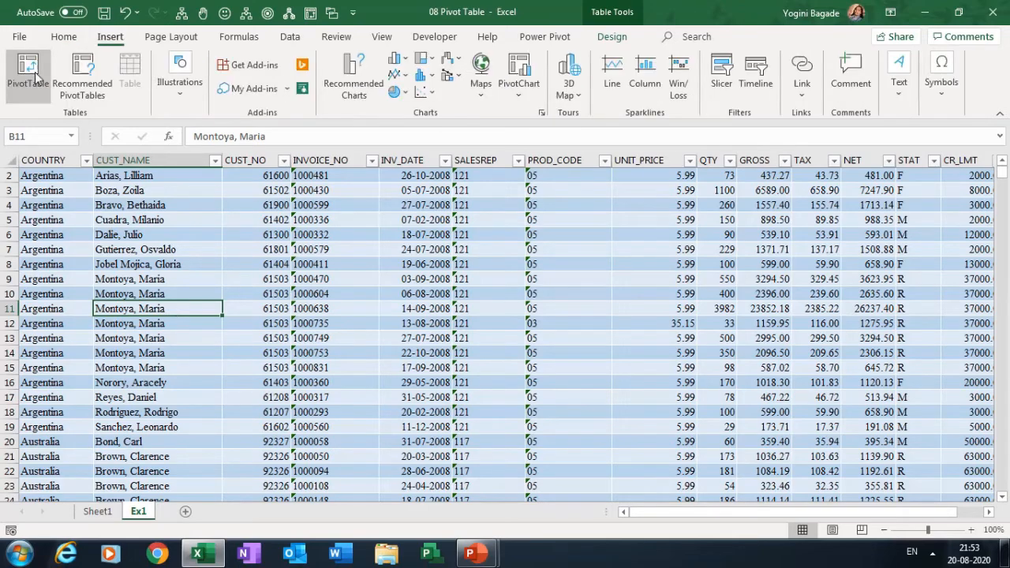
click(34, 76)
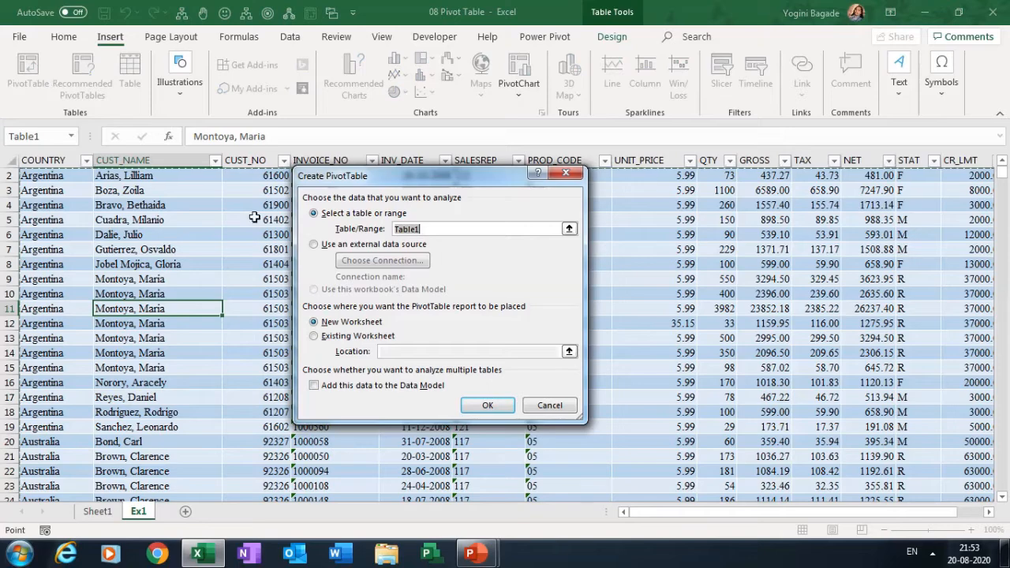
click(488, 406)
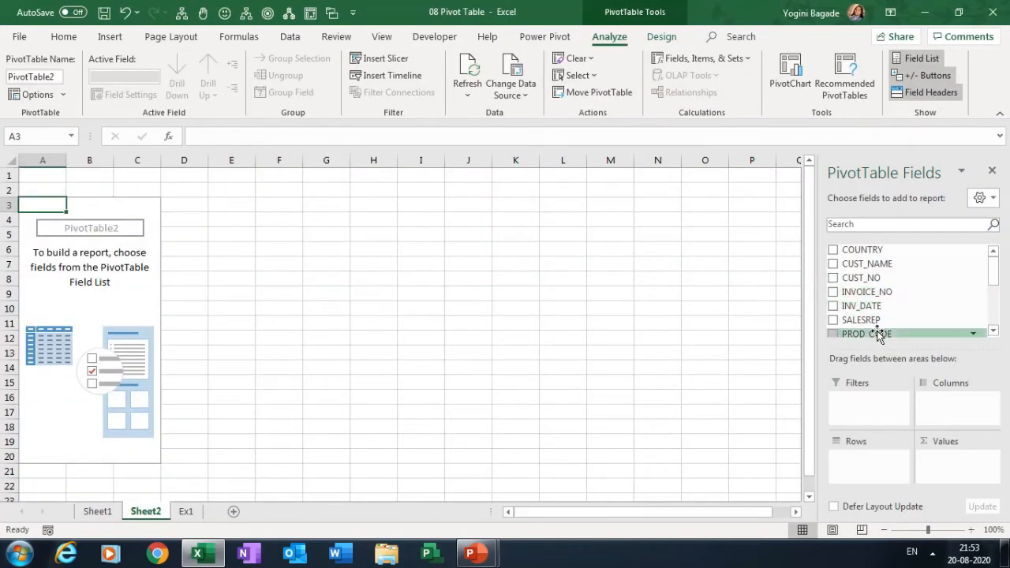
Add PROD_CODE to the rows and QTY to the values of the new PivotTable
drag(878, 335, 874, 469)
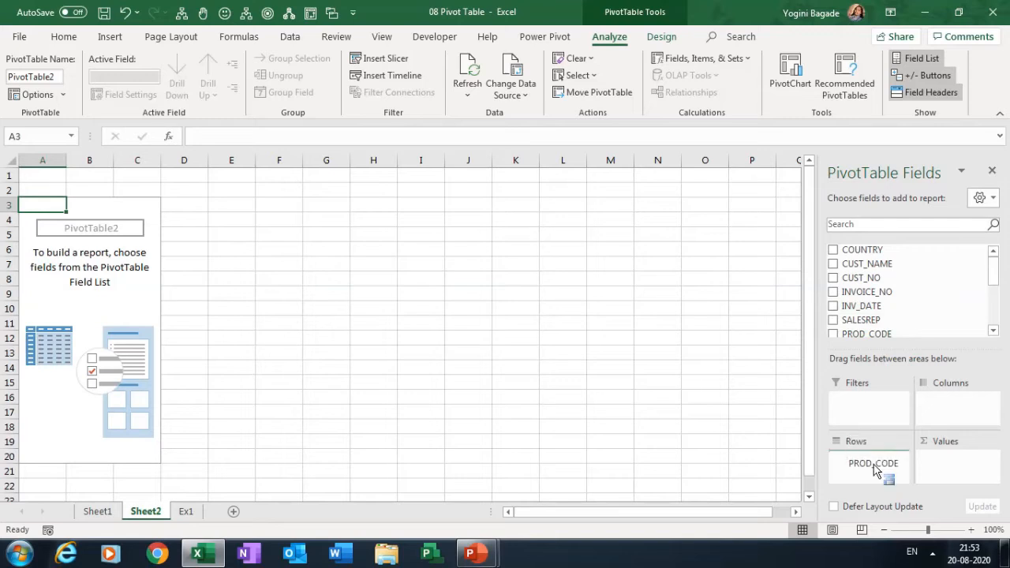
drag(987, 271, 994, 286)
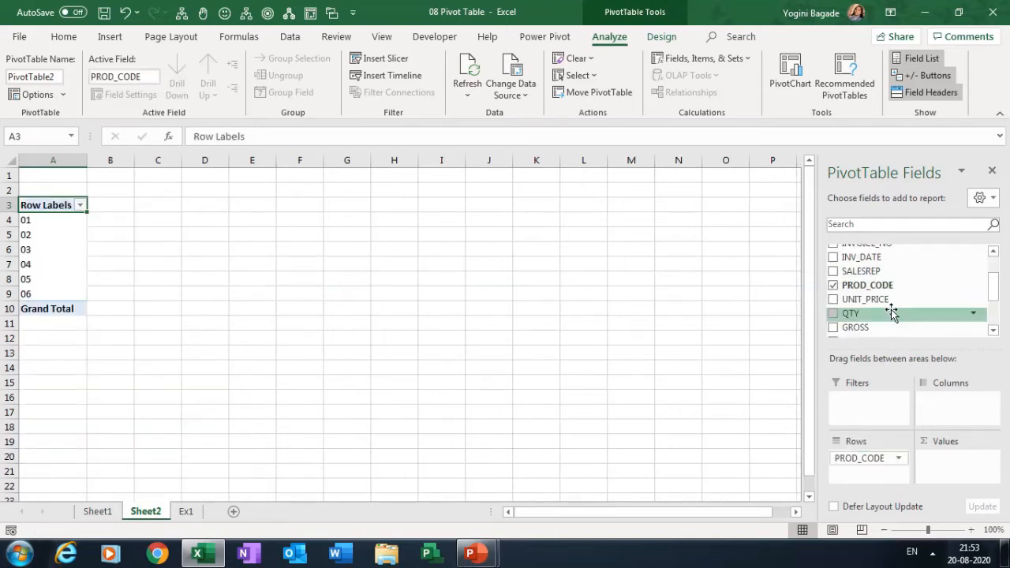
drag(890, 314, 934, 467)
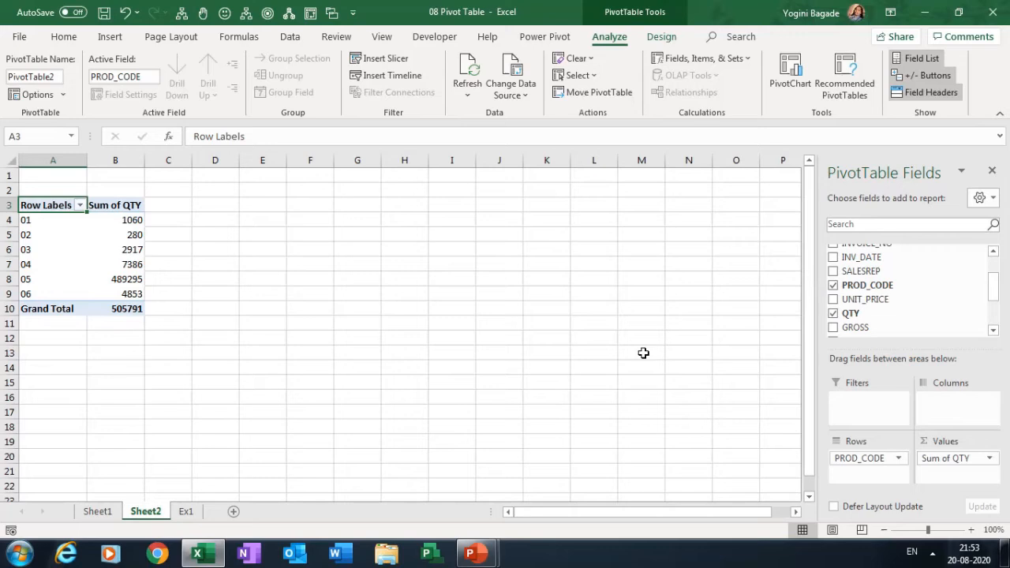
Nest COUNTRY and SALESREP below PROD_CODE in the PivotTable's rows
click(996, 253)
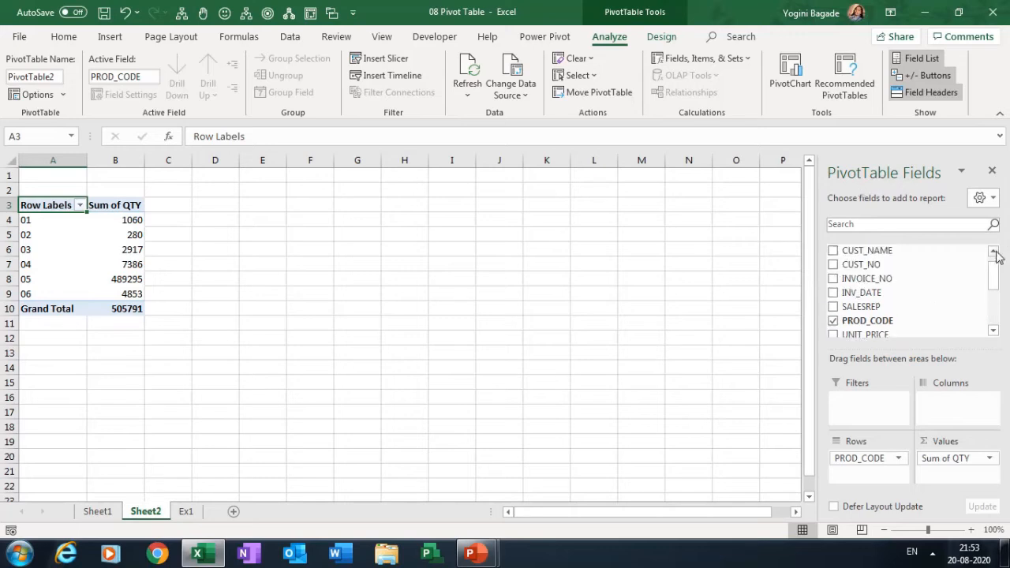
click(996, 253)
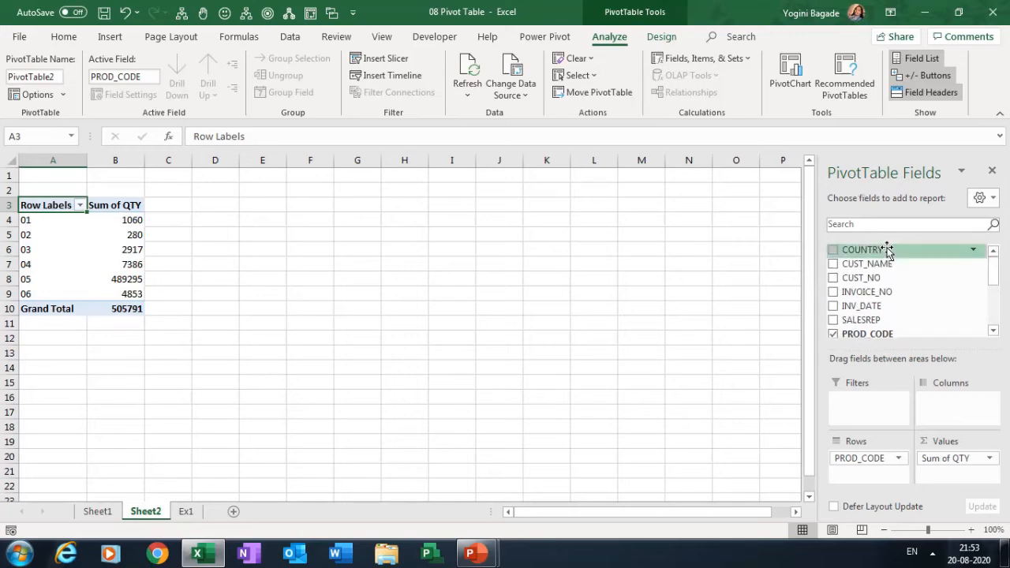
drag(887, 250, 862, 476)
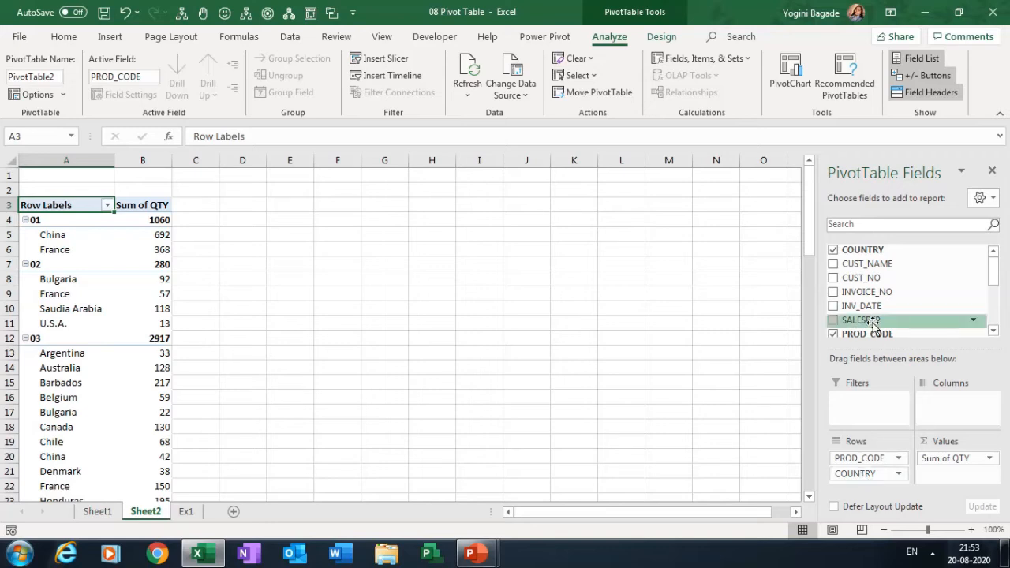
drag(868, 321, 878, 479)
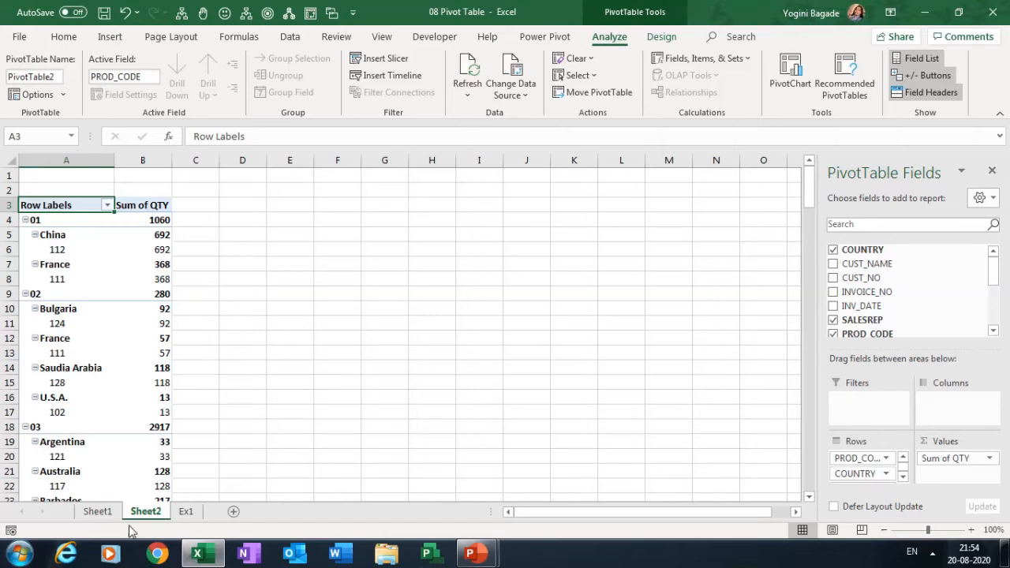
On Sheet1, examine the sort options offered for the Average of QTY values and for the country labels
click(98, 511)
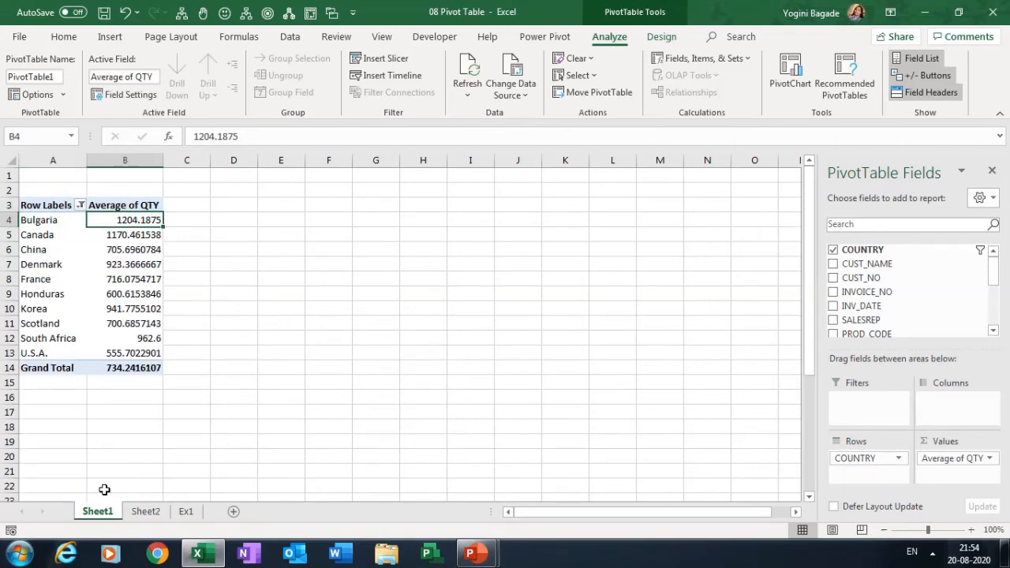
right_click(131, 224)
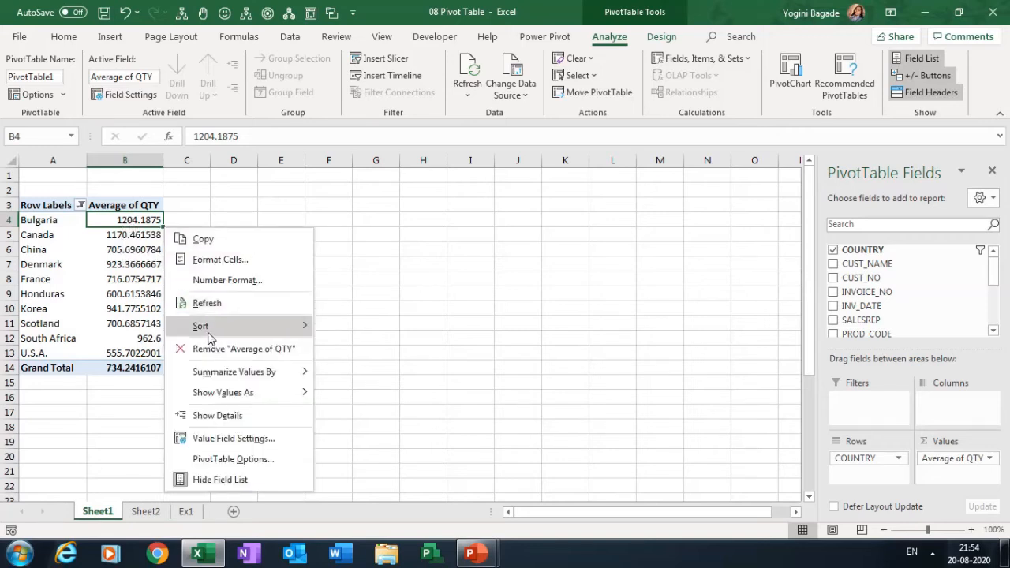
mouse_move(207, 334)
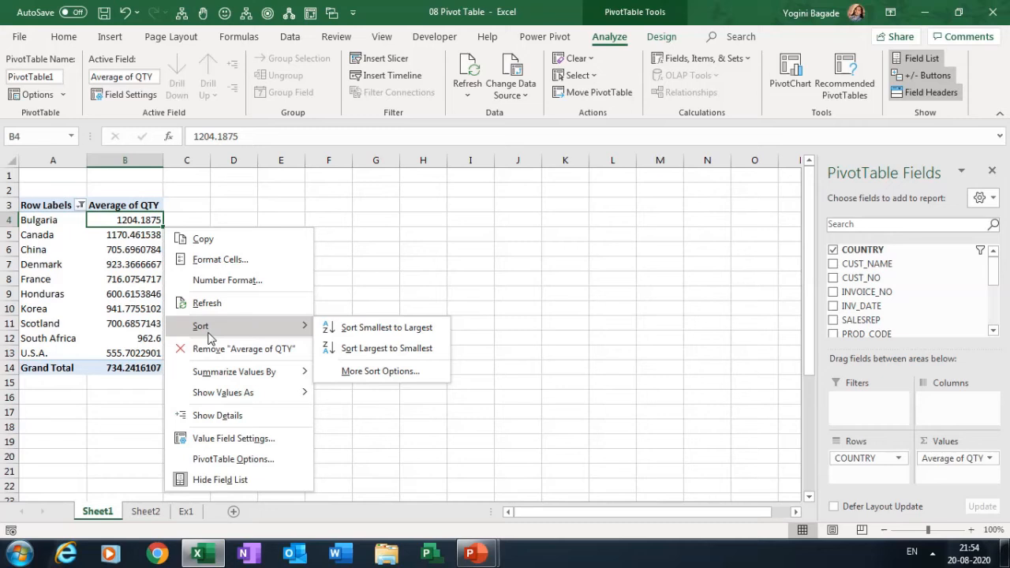
click(38, 207)
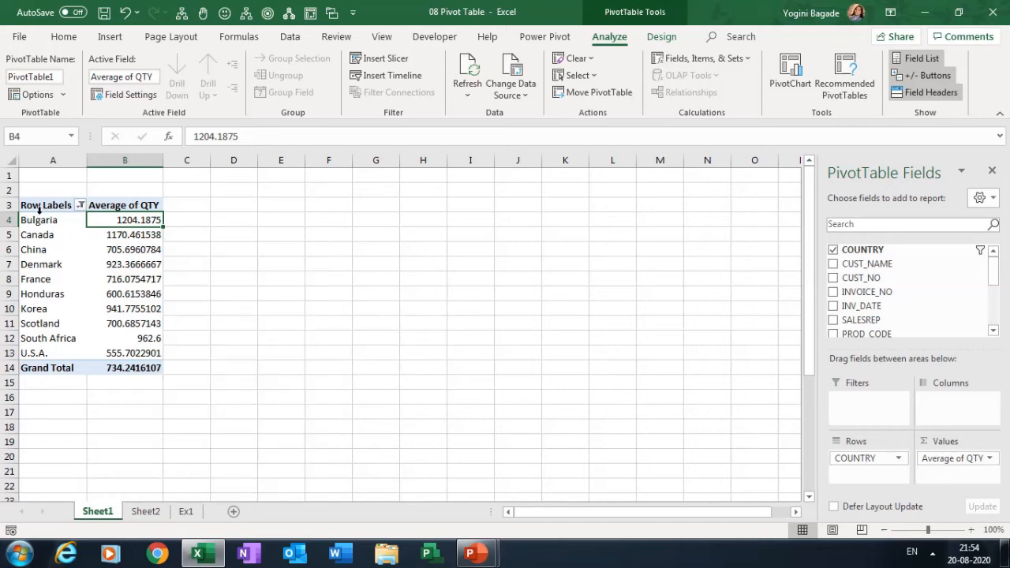
click(40, 222)
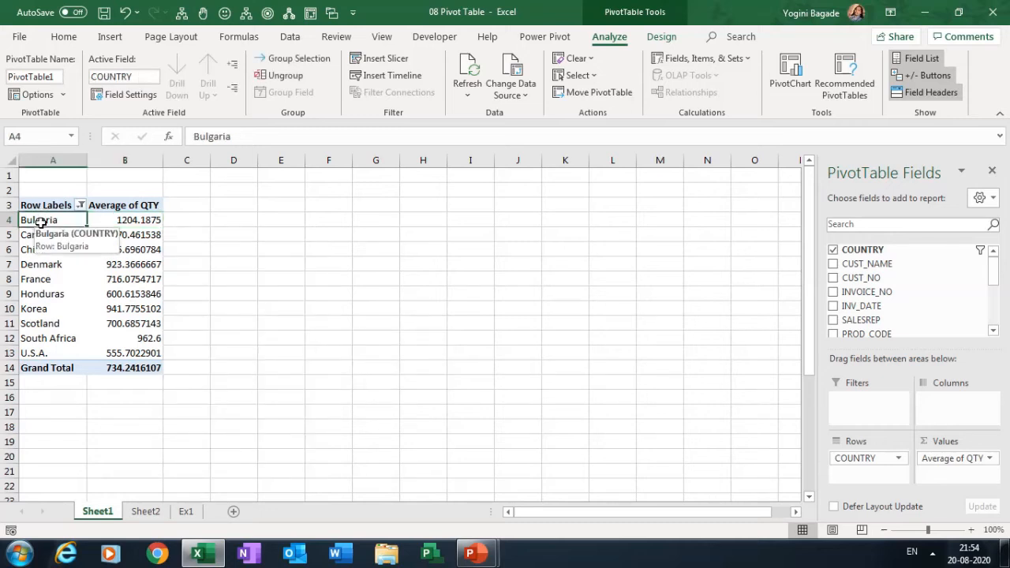
right_click(40, 223)
mouse_move(144, 312)
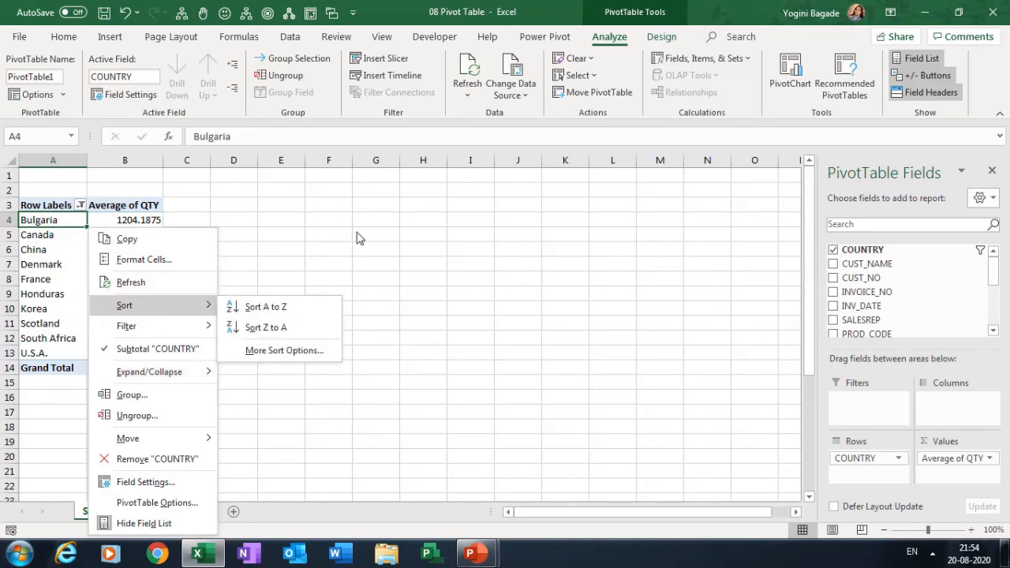
click(266, 187)
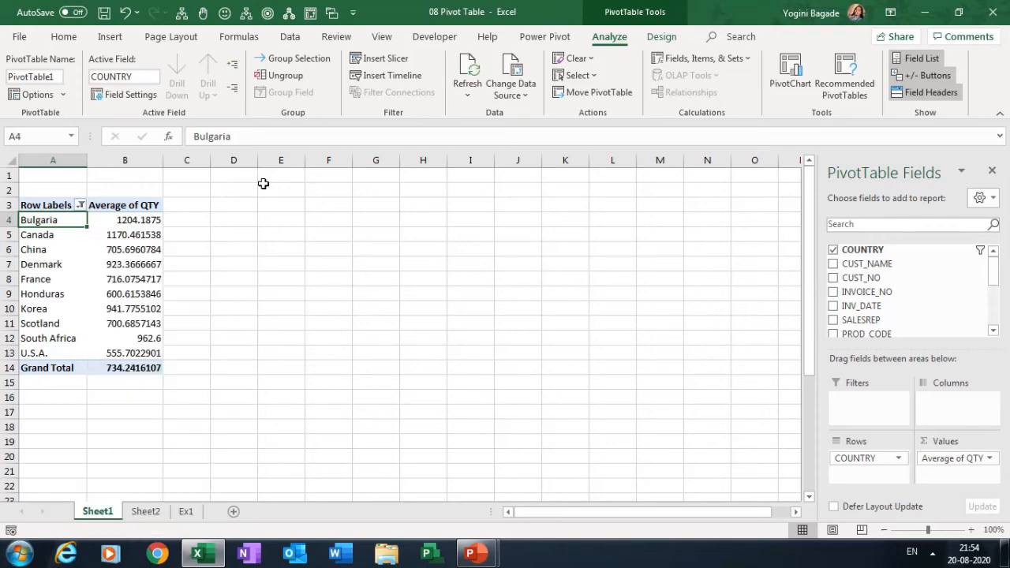
Examine the value filter options available for the country labels in the Average of QTY PivotTable
click(79, 206)
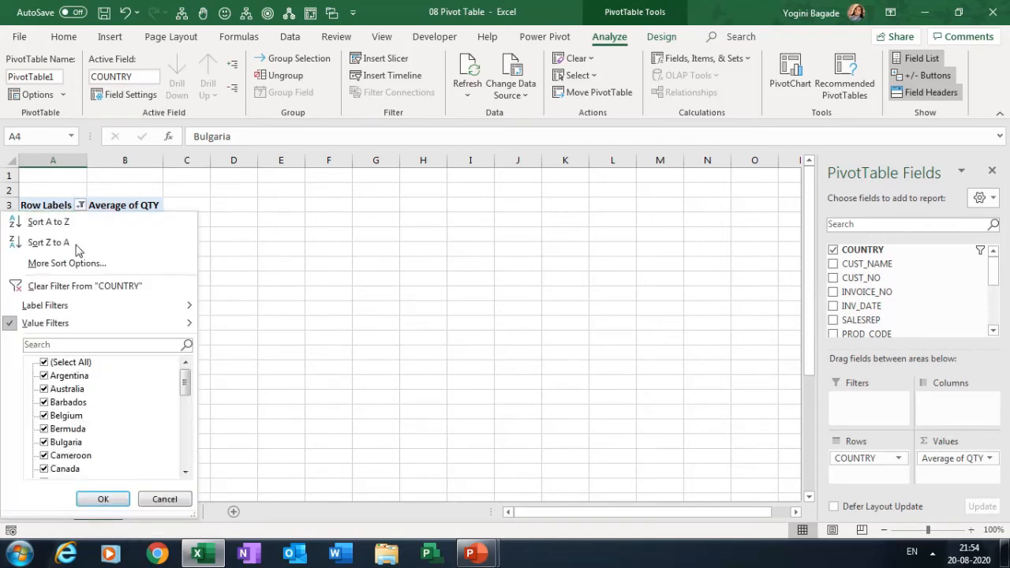
mouse_move(77, 326)
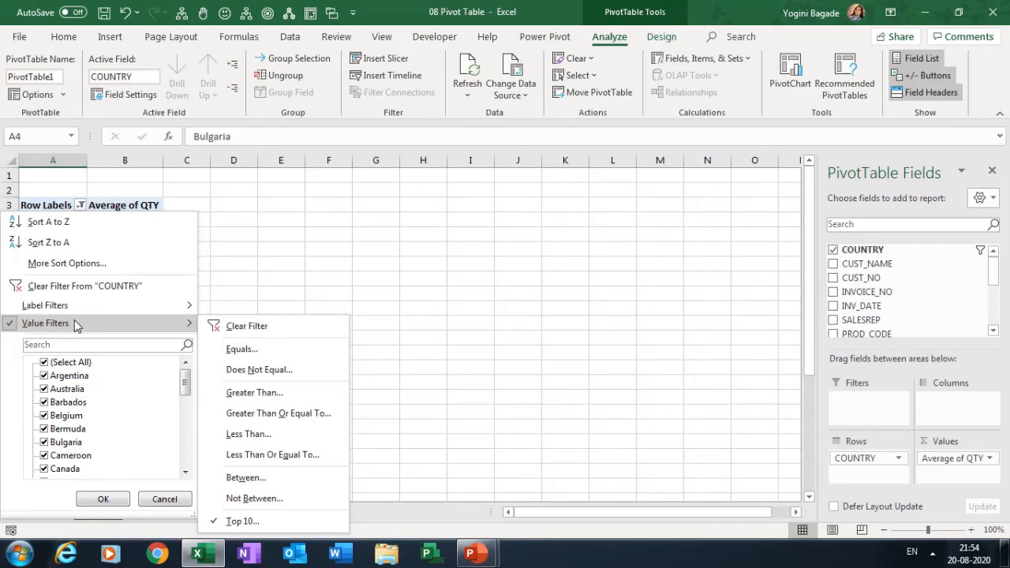
click(76, 326)
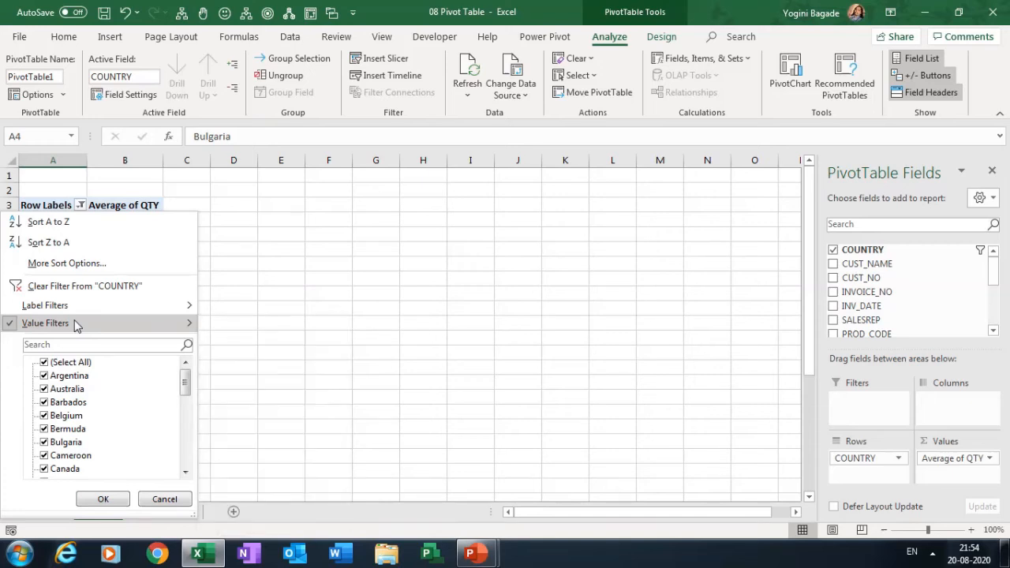
key(Escape)
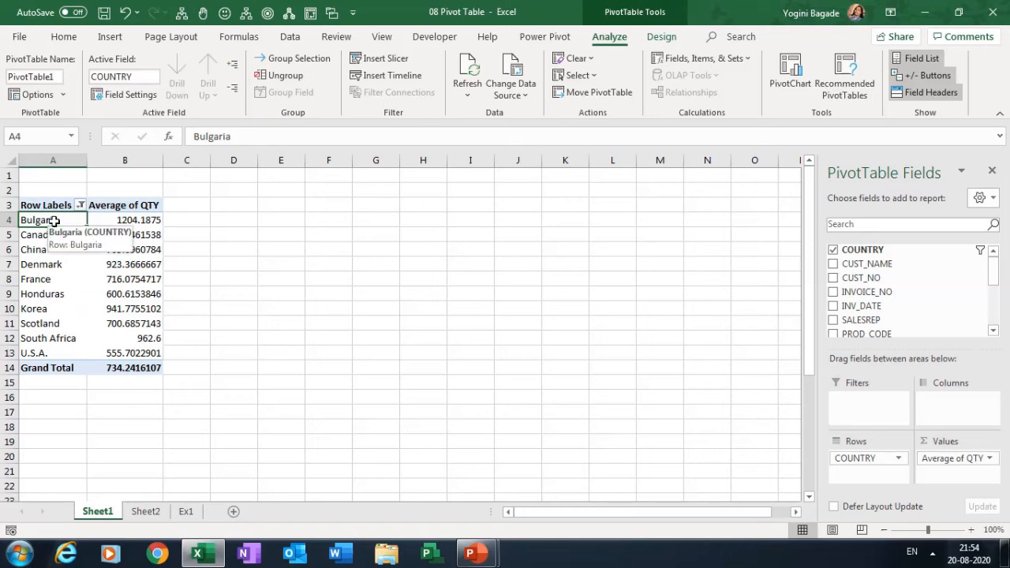
Drill down into Bulgaria's Average of QTY to extract its source records to a new sheet, and return to the Ex1 sheet
click(117, 220)
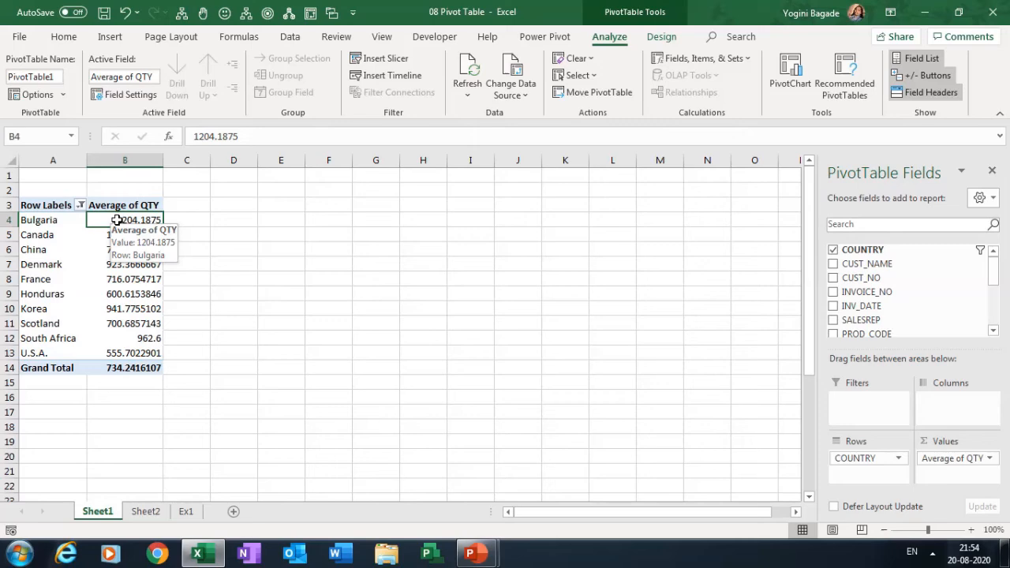
double_click(116, 221)
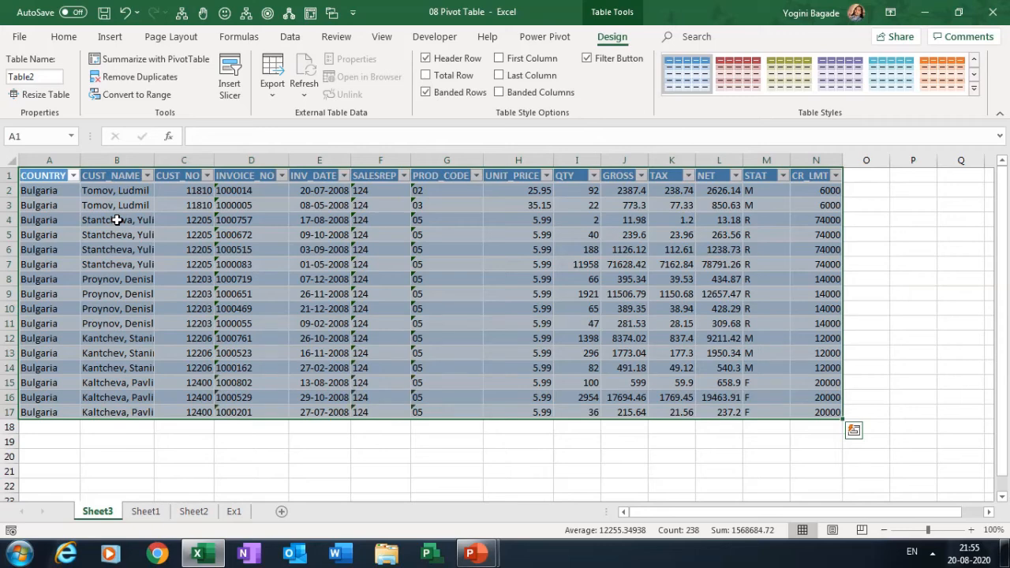
click(236, 512)
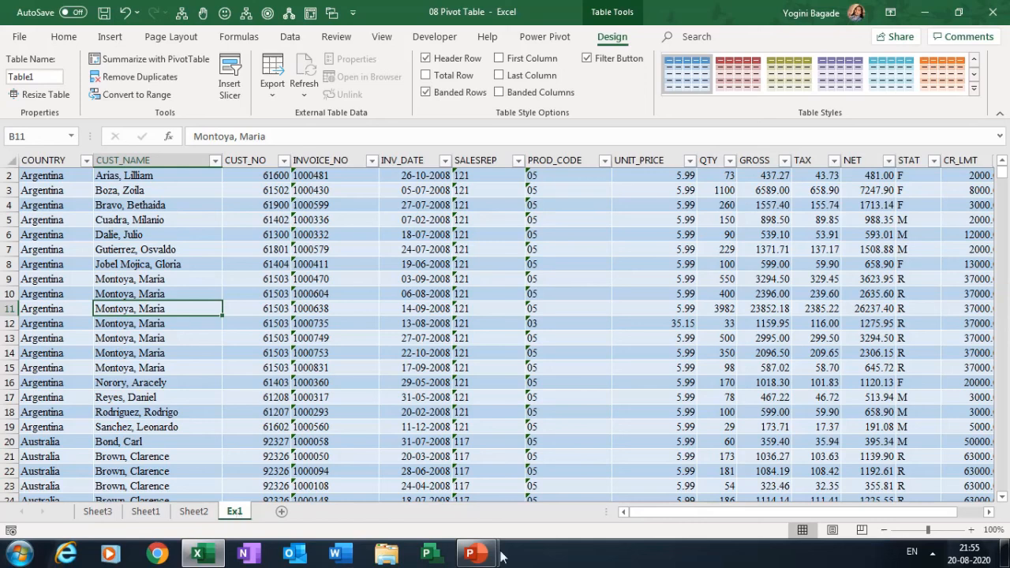
Switch to the running PowerPoint slide show and step the Pivot Table Use slide's animations back to the Reporting item
mouse_move(470, 557)
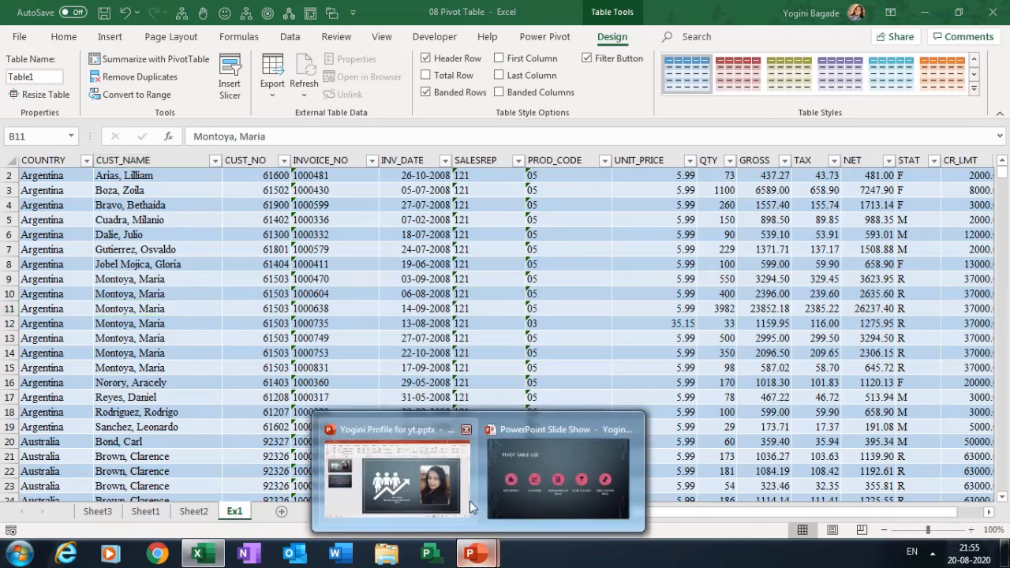
click(502, 500)
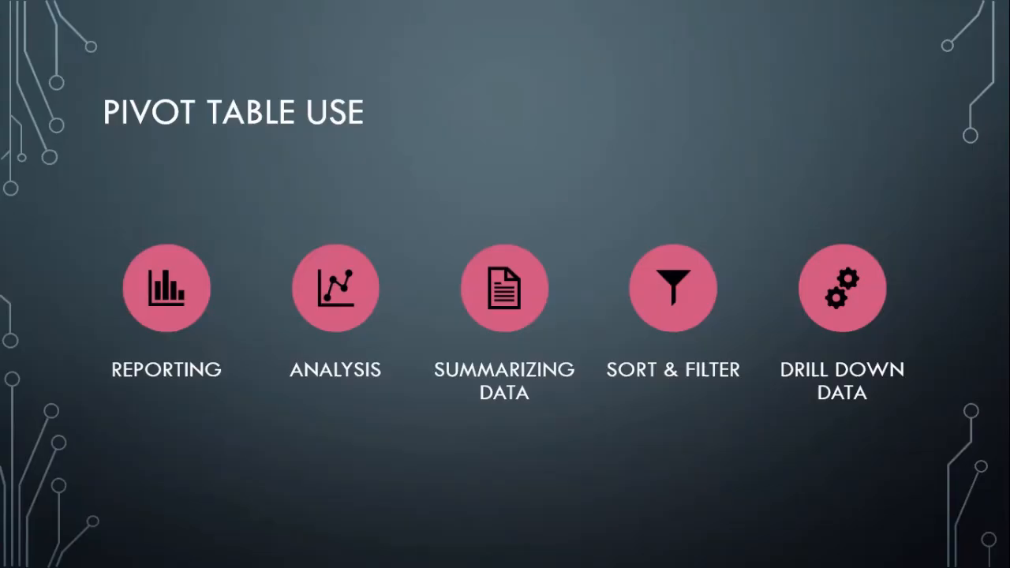
key(Left)
key(Left)
key(Left)
key(Left)
key(Left)
key(Left)
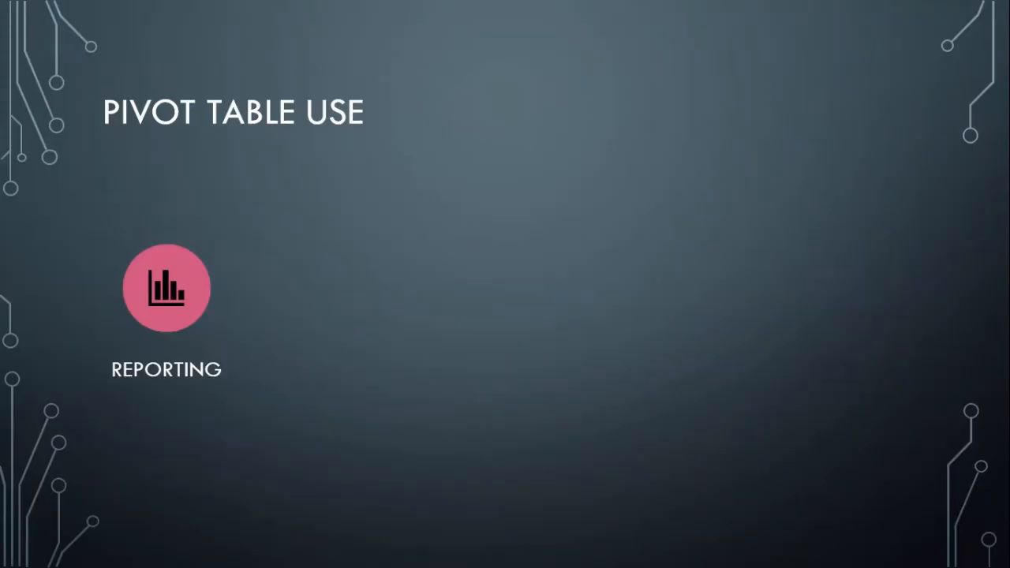